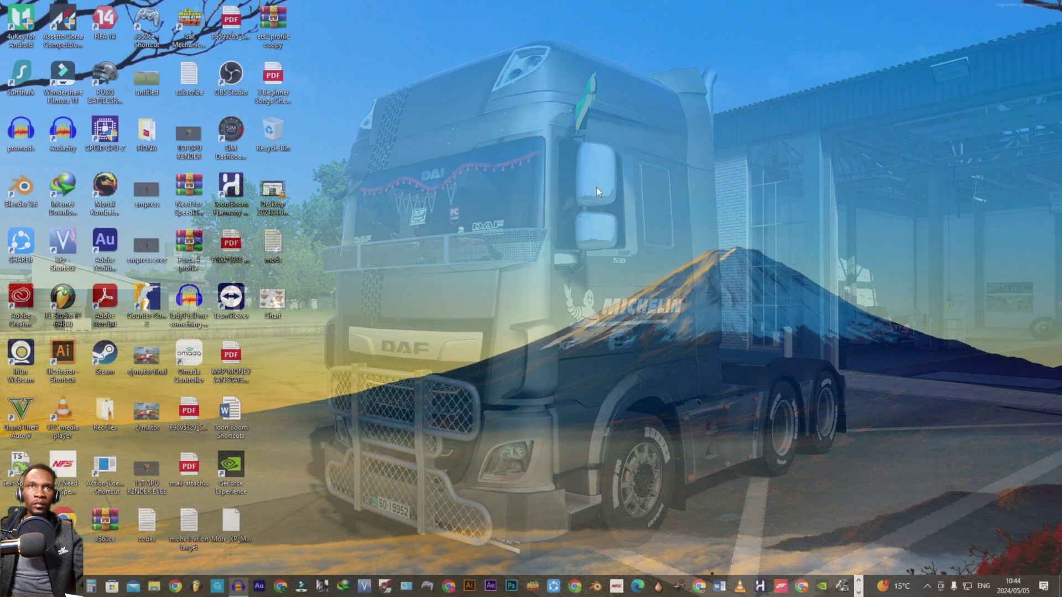
Refresh the desktop, then browse to Documents\Euro Truck Simulator 2 and select the config file
{"action": "right_click", "coordinate": [596, 187]}
{"action": "left_click", "coordinate": [620, 220]}
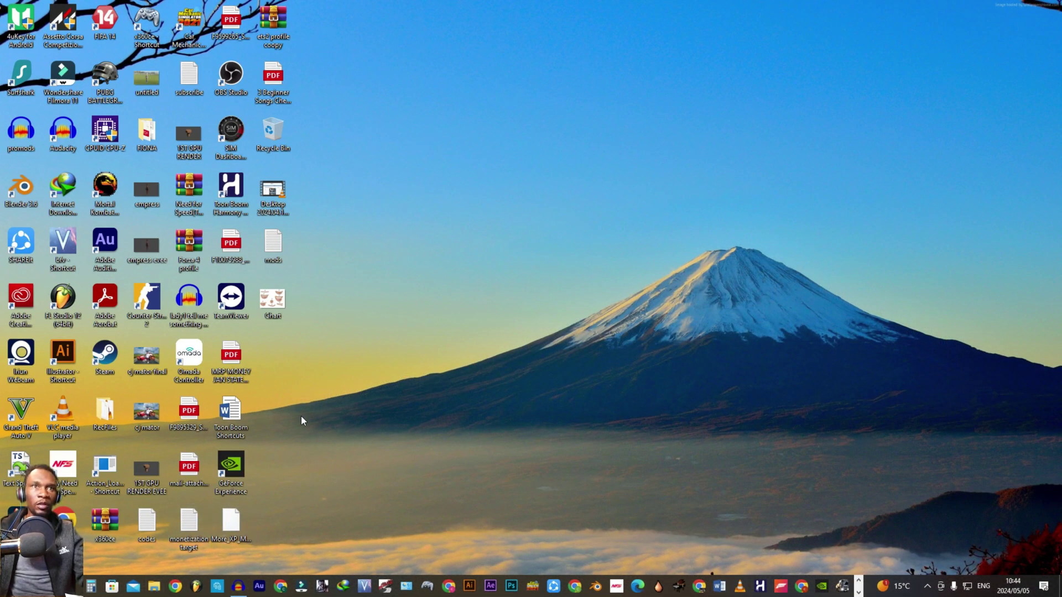
{"action": "key", "text": "super+e"}
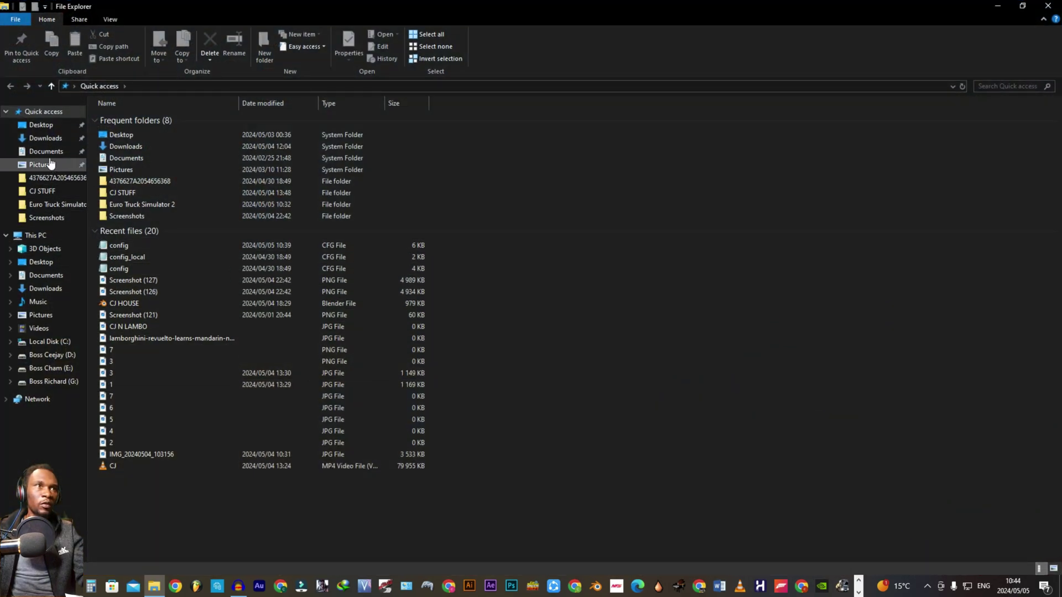
{"action": "left_click", "coordinate": [52, 154]}
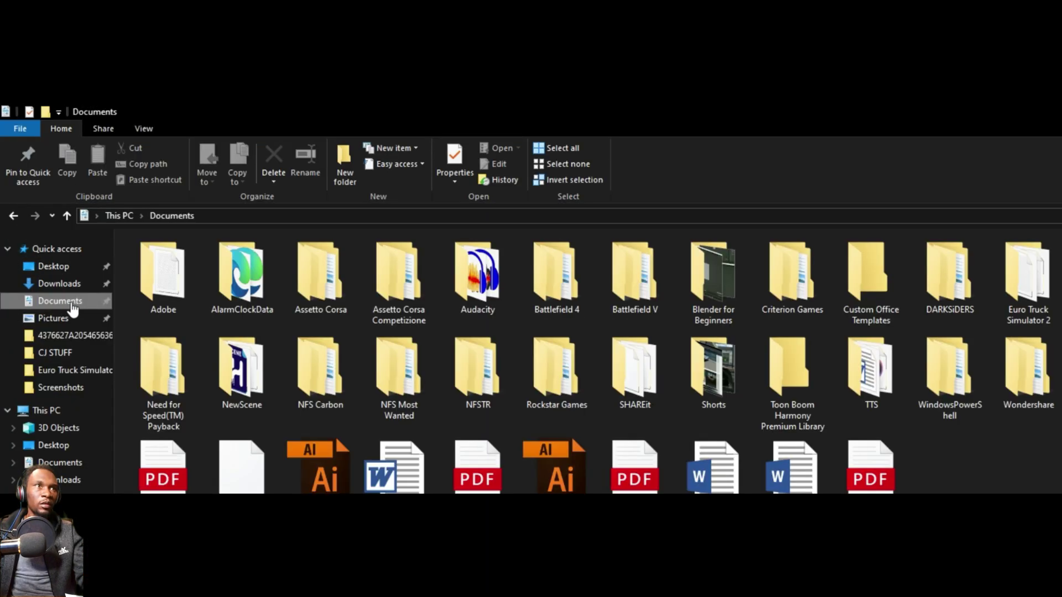
{"action": "double_click", "coordinate": [1021, 280]}
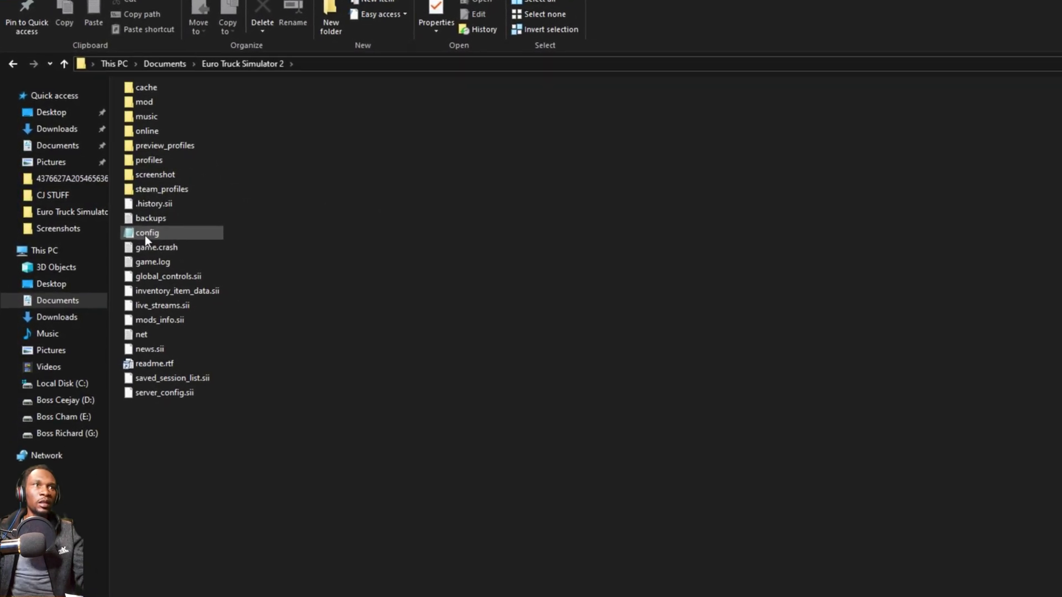
{"action": "left_click", "coordinate": [148, 237]}
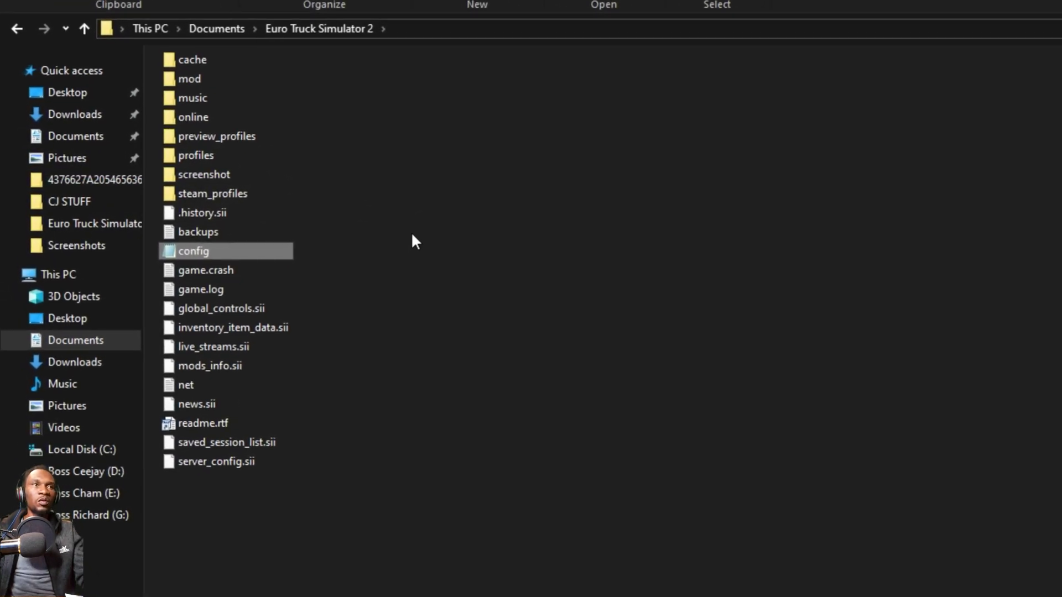
Rename the config file to configk
{"action": "left_click", "coordinate": [251, 292]}
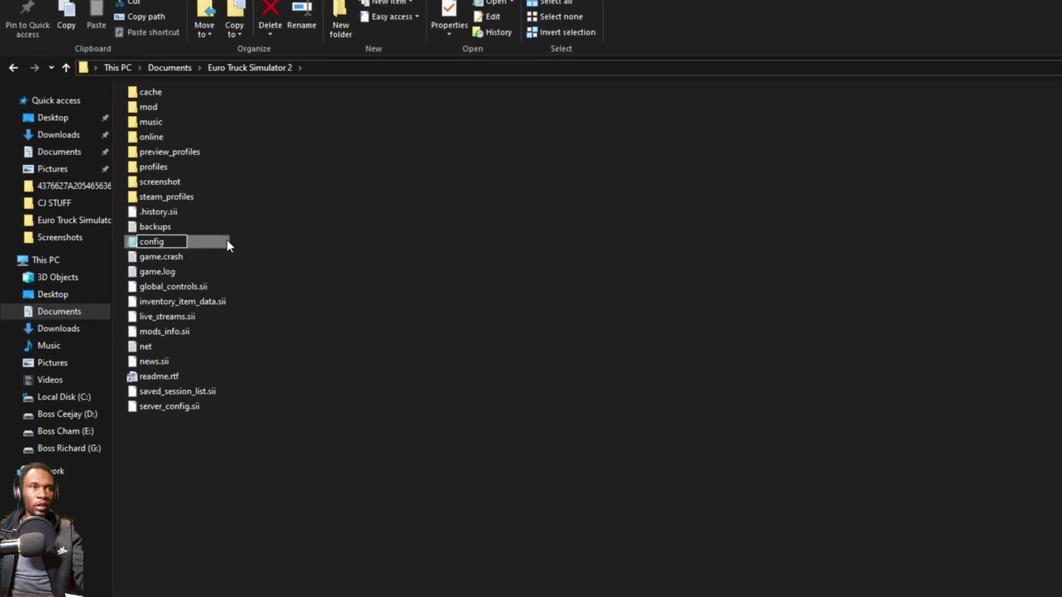
{"action": "type", "text": "k"}
{"action": "left_click", "coordinate": [297, 225]}
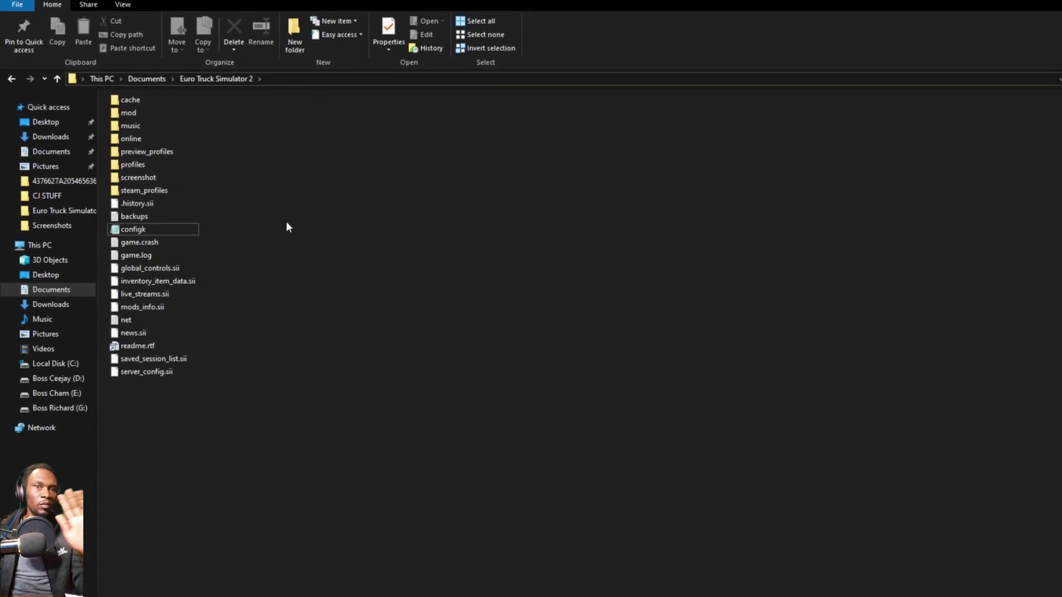
{"action": "right_click", "coordinate": [258, 219]}
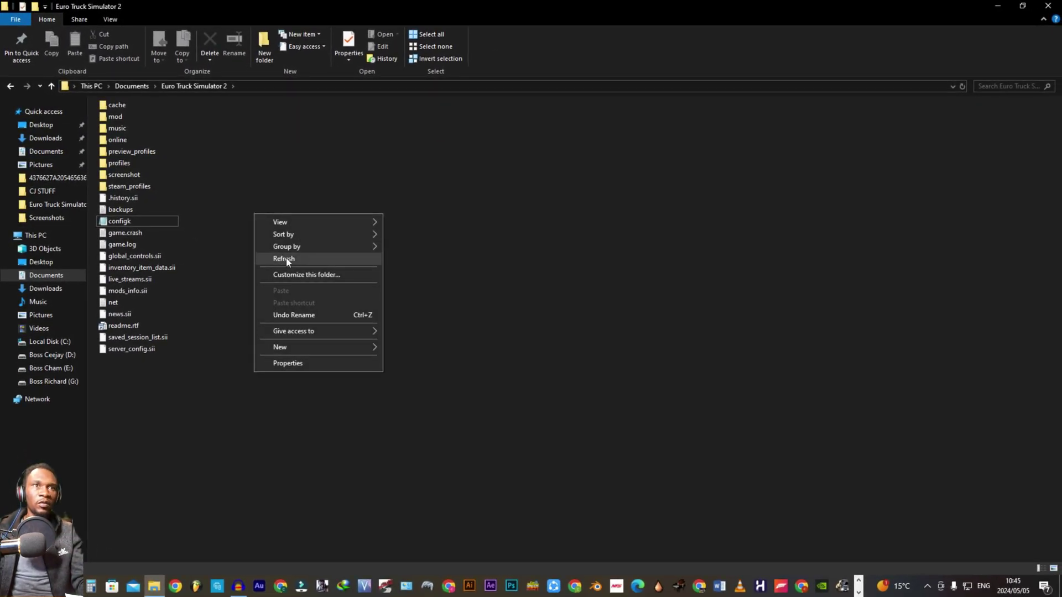
Delete the configk file and refresh the folder listing
{"action": "right_click", "coordinate": [118, 220]}
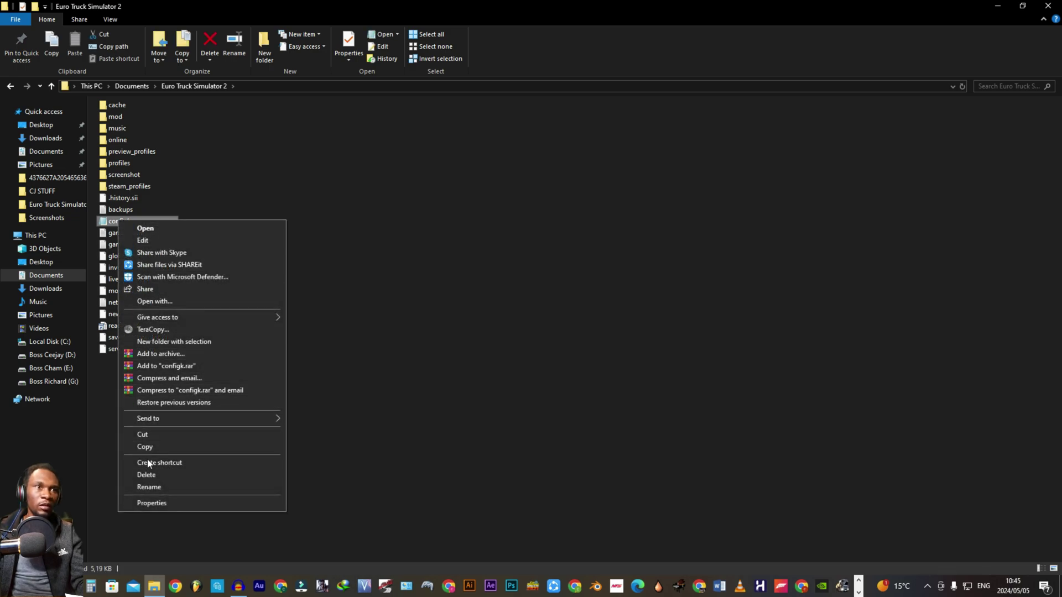
{"action": "left_click", "coordinate": [147, 475]}
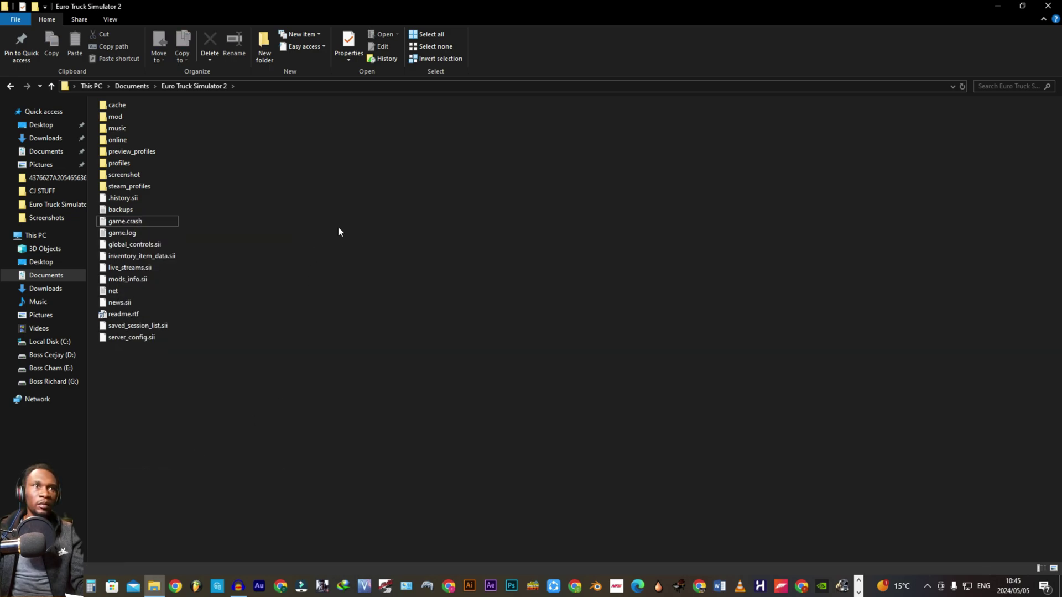
{"action": "right_click", "coordinate": [408, 172]}
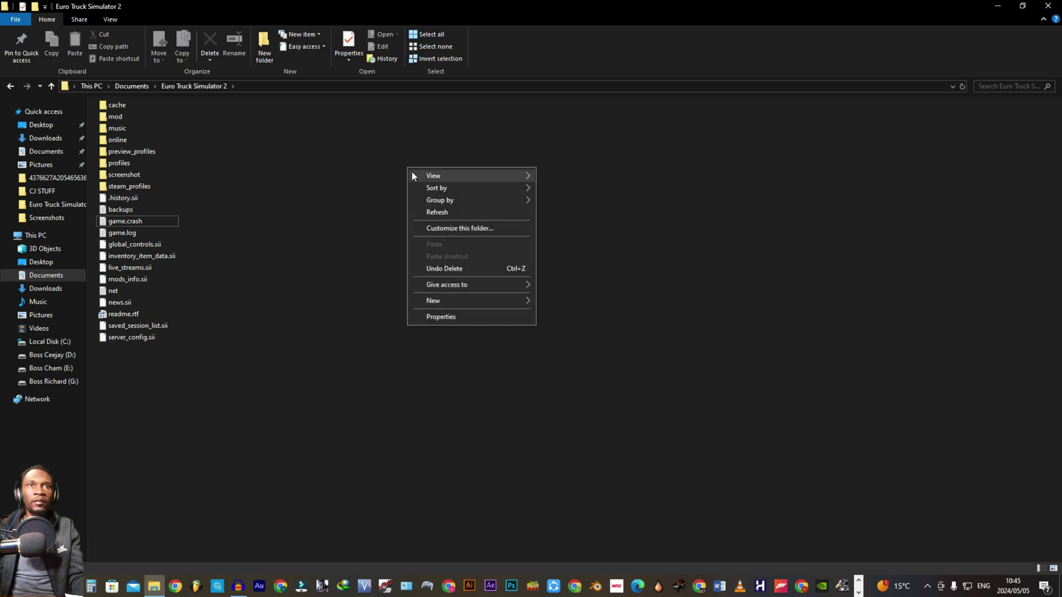
{"action": "left_click", "coordinate": [435, 211]}
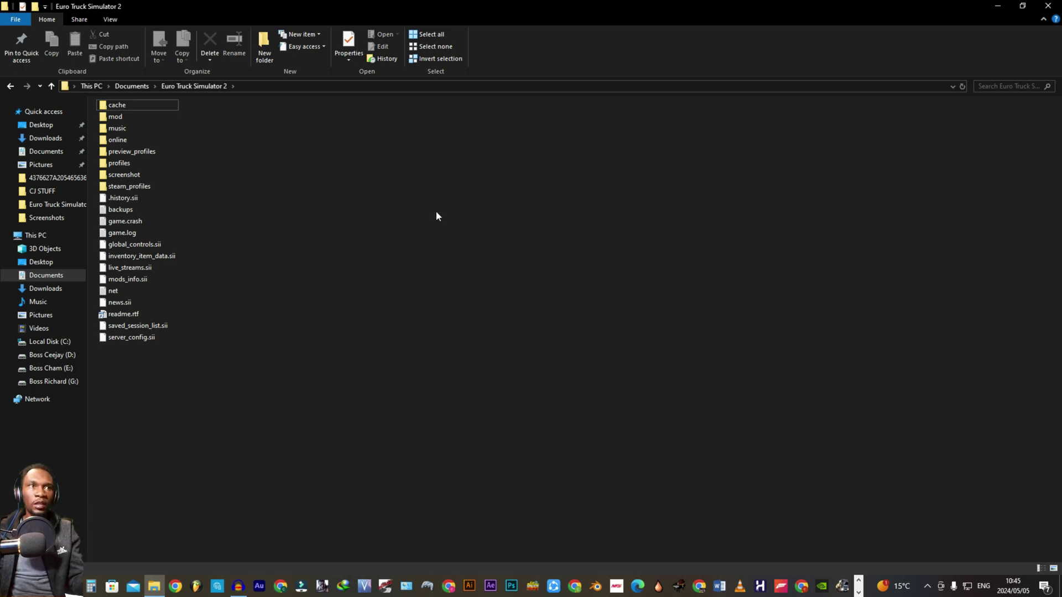
Launch ETS2 from the taskbar, accept the startup notices and go to the launchpad Options page
{"action": "left_click", "coordinate": [843, 590]}
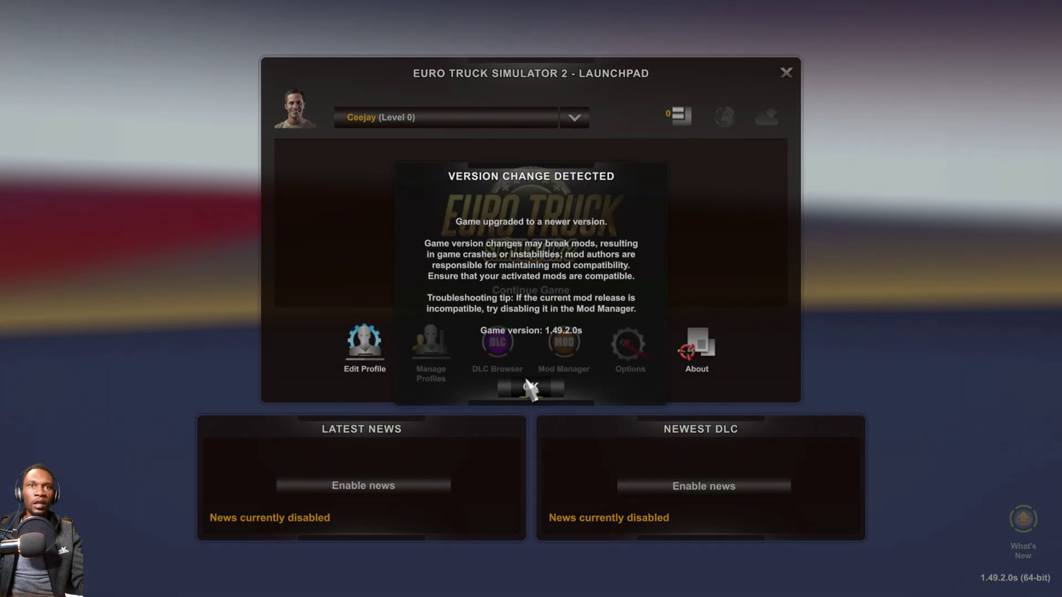
{"action": "left_click", "coordinate": [532, 387]}
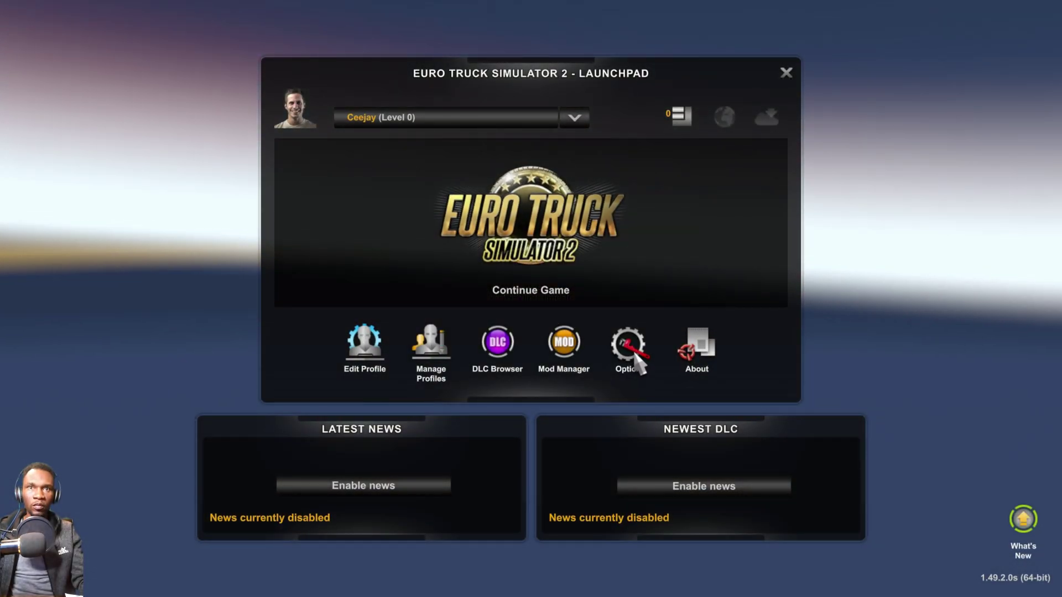
{"action": "left_click", "coordinate": [637, 359]}
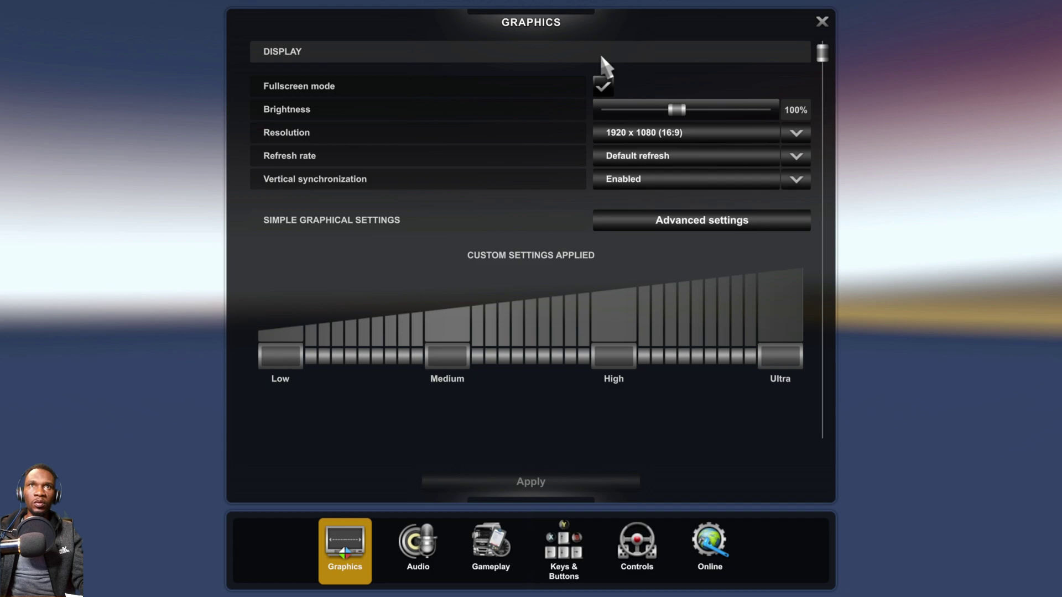
In advanced graphics, set scaling to 400% and SSAO to Disabled, then close the settings
{"action": "left_click", "coordinate": [745, 222]}
{"action": "left_click", "coordinate": [795, 255]}
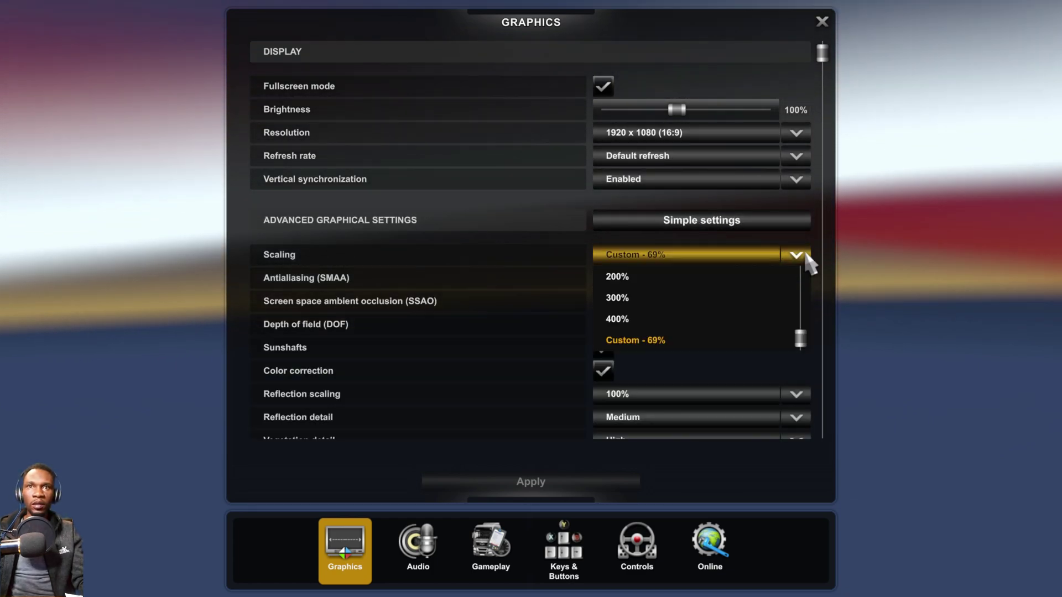
{"action": "left_click", "coordinate": [674, 319]}
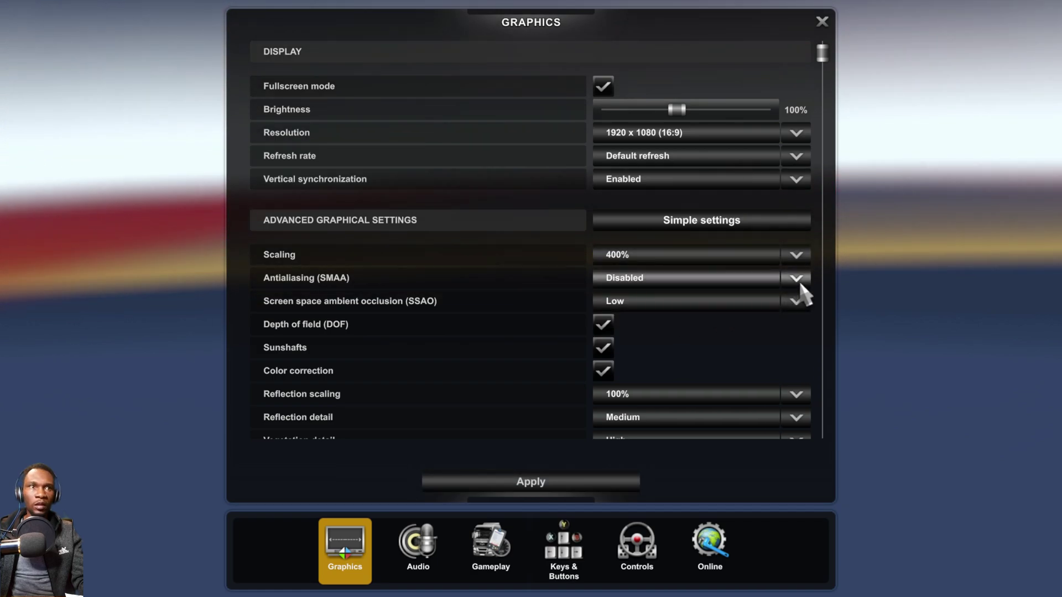
{"action": "left_click", "coordinate": [796, 302]}
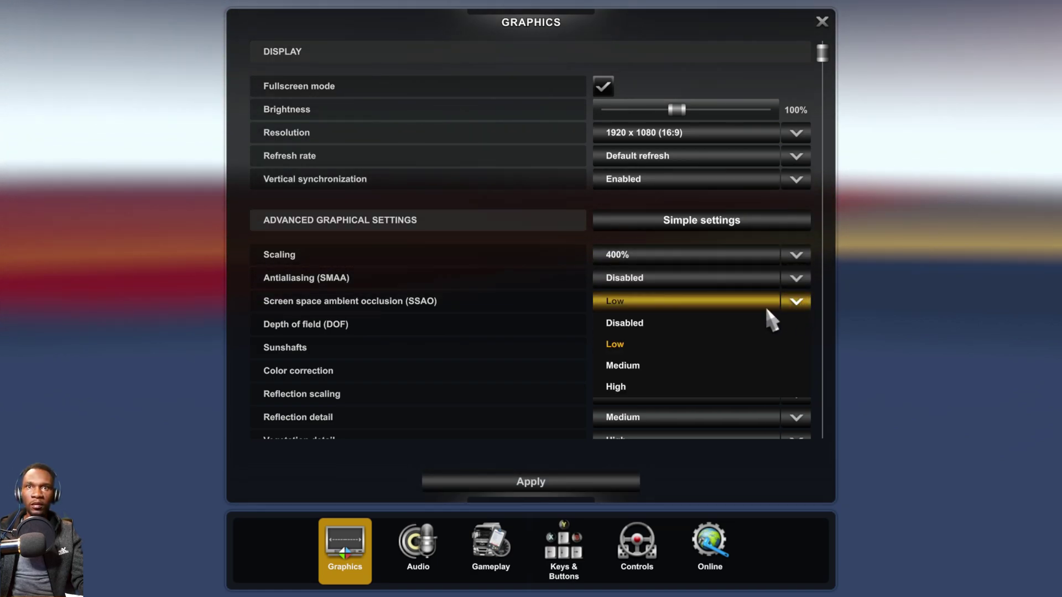
{"action": "left_click", "coordinate": [726, 324]}
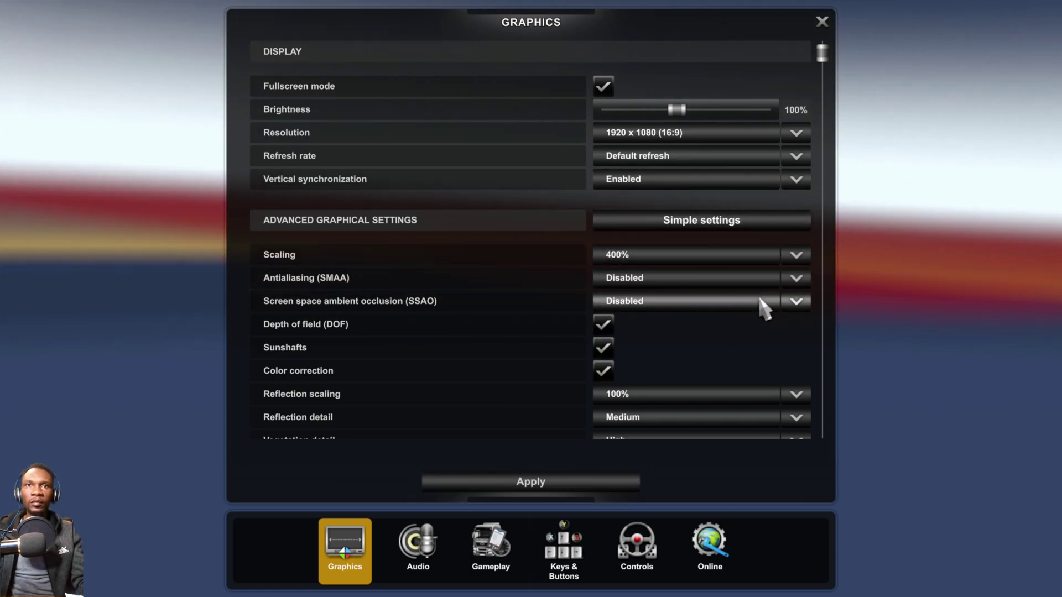
{"action": "left_click", "coordinate": [822, 22]}
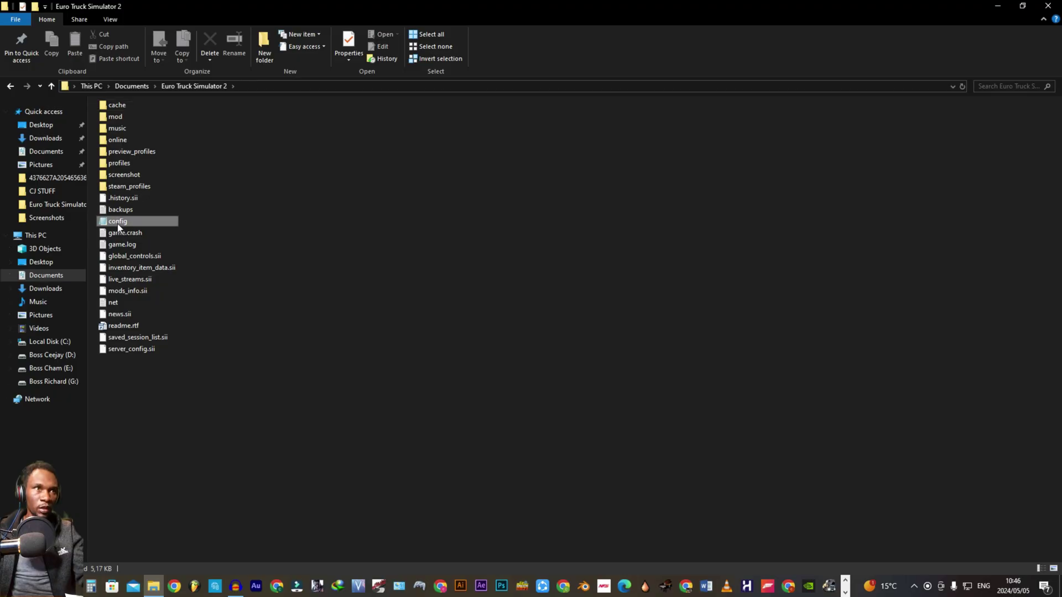
Open the regenerated config file in Notepad full-screen and briefly try a text search
{"action": "double_click", "coordinate": [119, 222]}
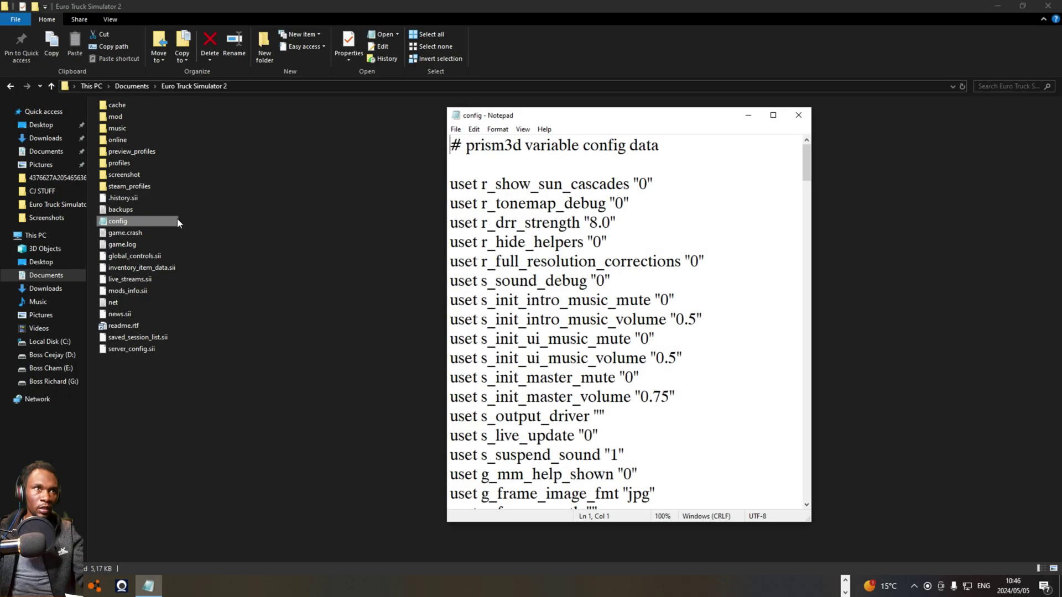
{"action": "left_click", "coordinate": [773, 115]}
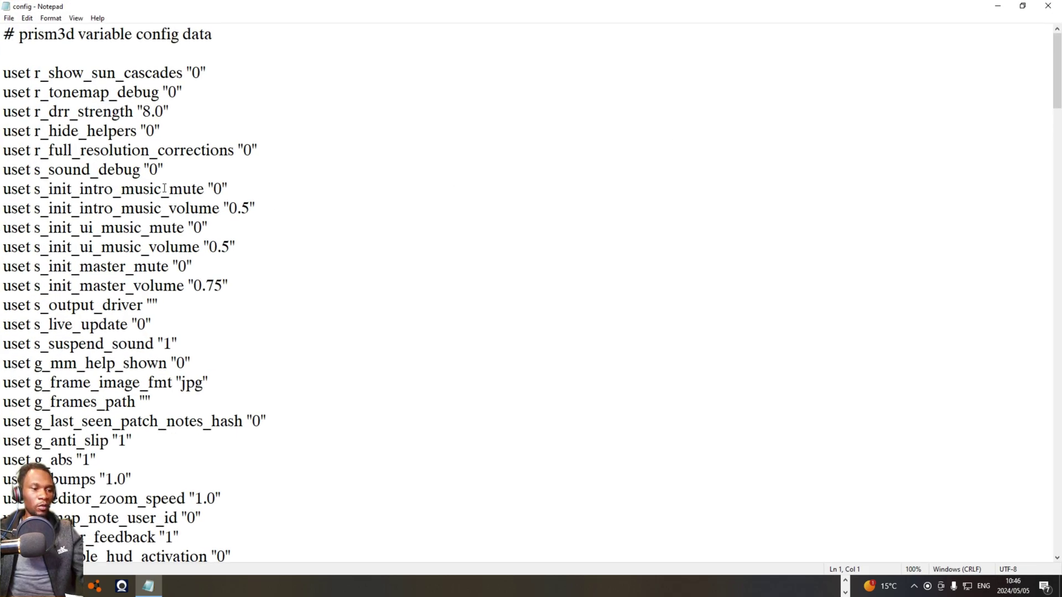
{"action": "key", "text": "ctrl+f"}
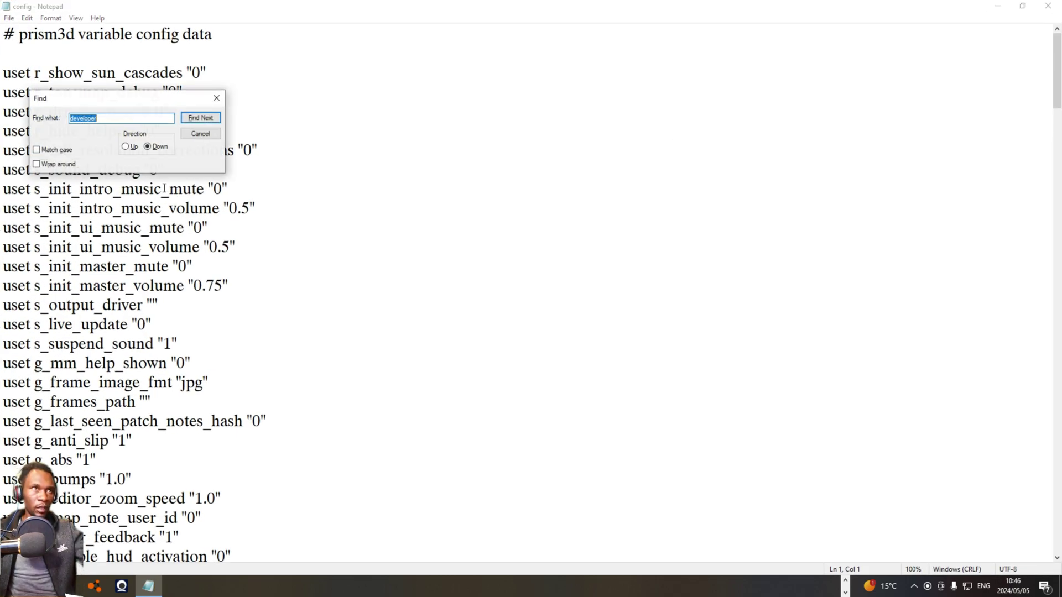
{"action": "key", "text": "Escape"}
{"action": "left_click", "coordinate": [713, 220]}
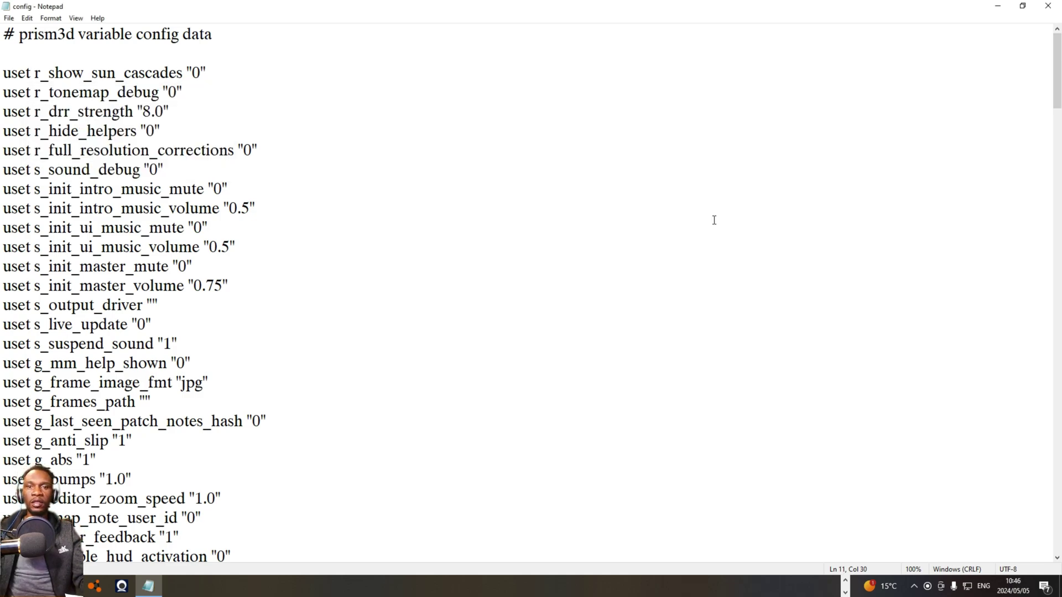